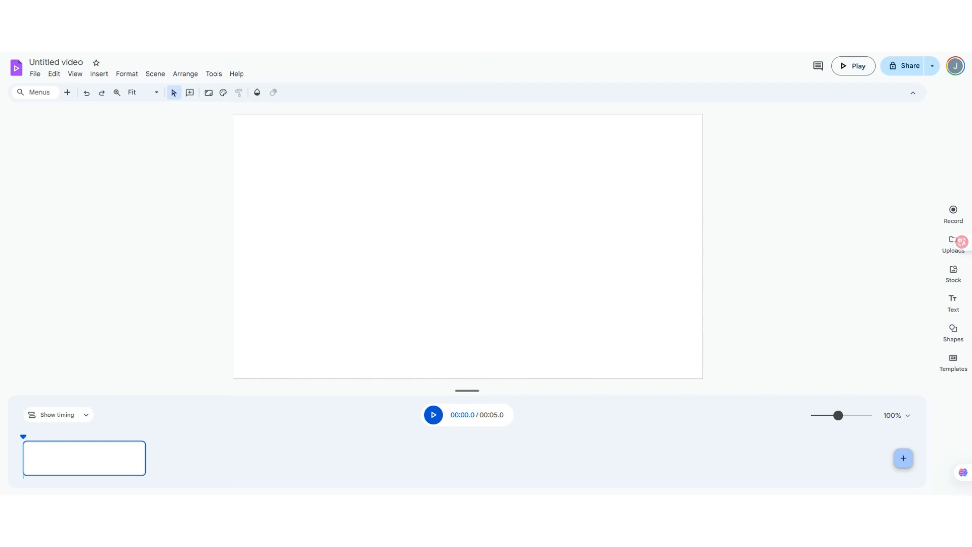
- Add a title text box to the blank scene and clear its placeholder text
click(953, 303)
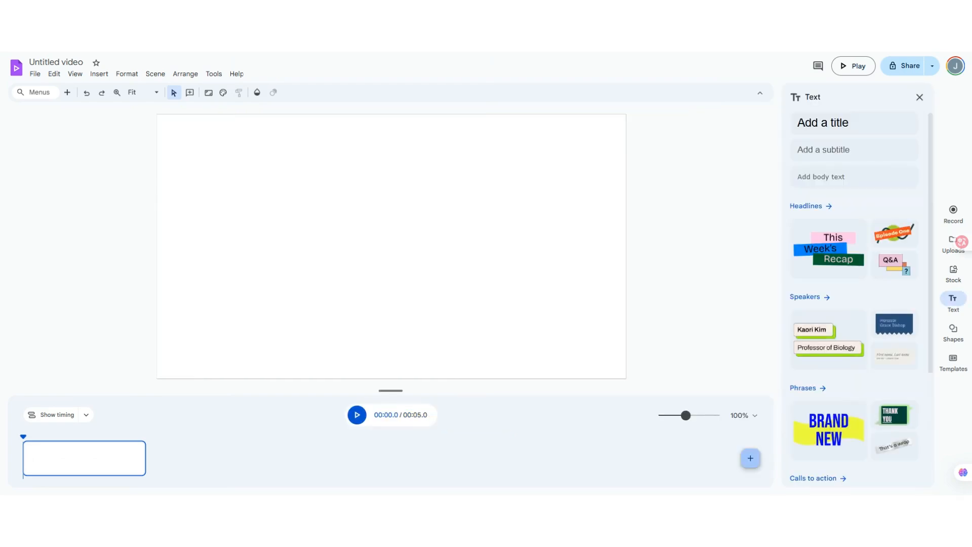
click(854, 122)
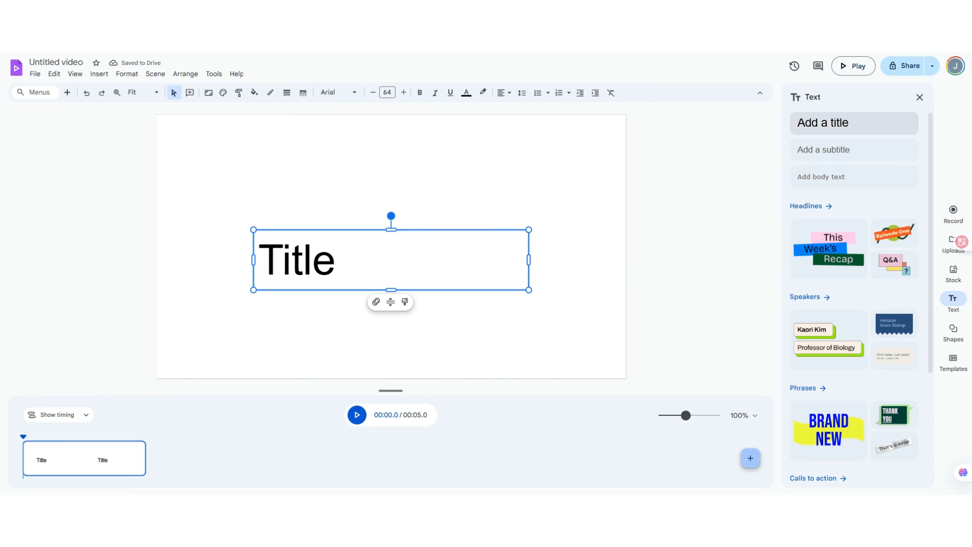
text(G)
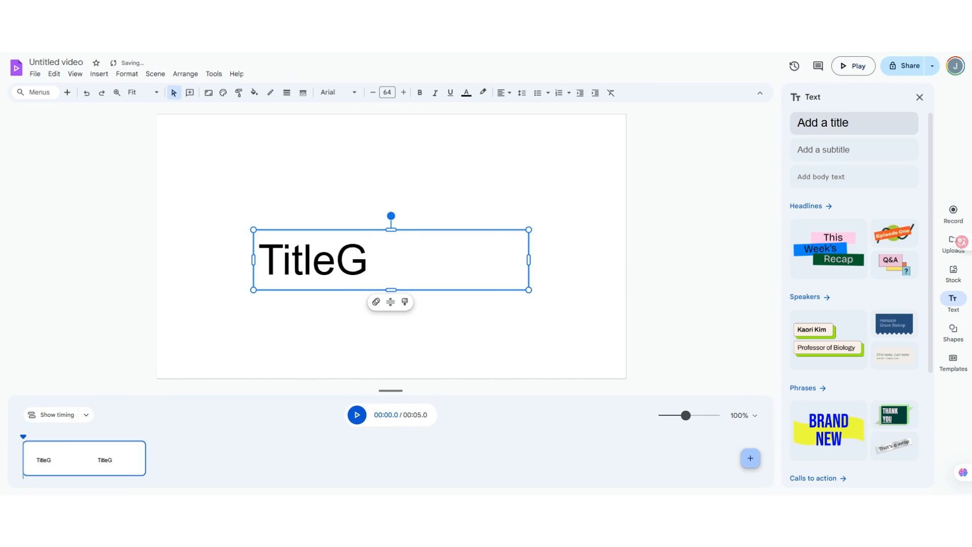
key(BackSpace)
key(BackSpace)
key(BackSpace)
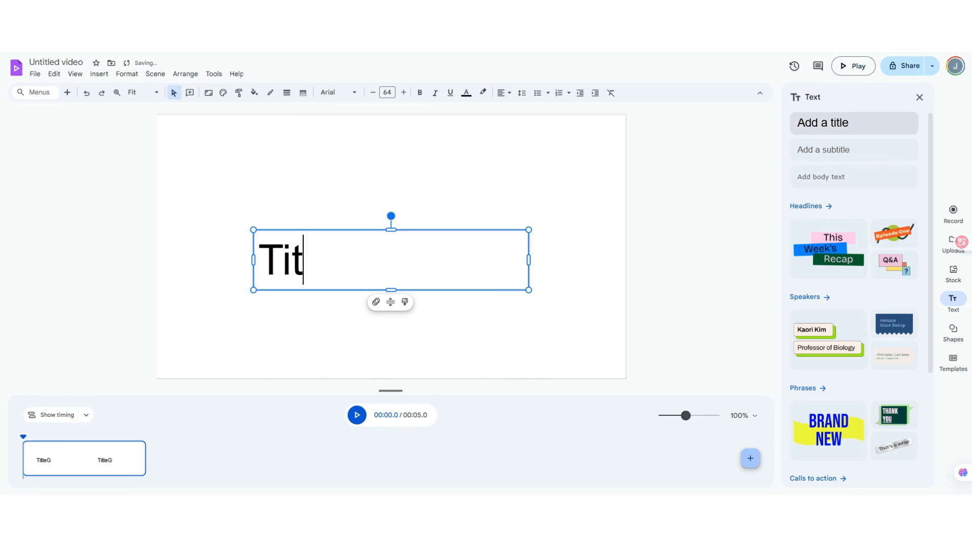
key(BackSpace)
key(BackSpace)
key(BackSpace)
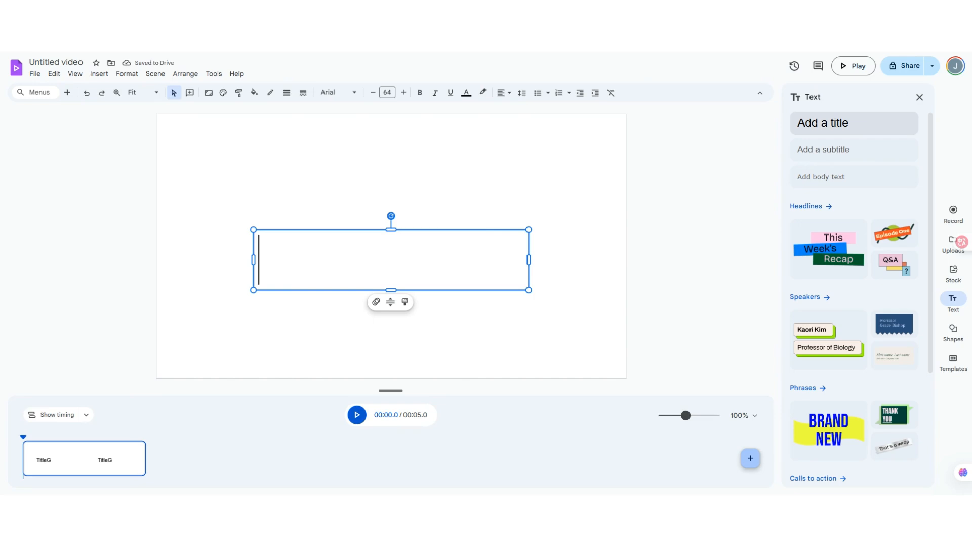
- Enter "Google Vids: From Scatch" as the title text
text(Google Vids)
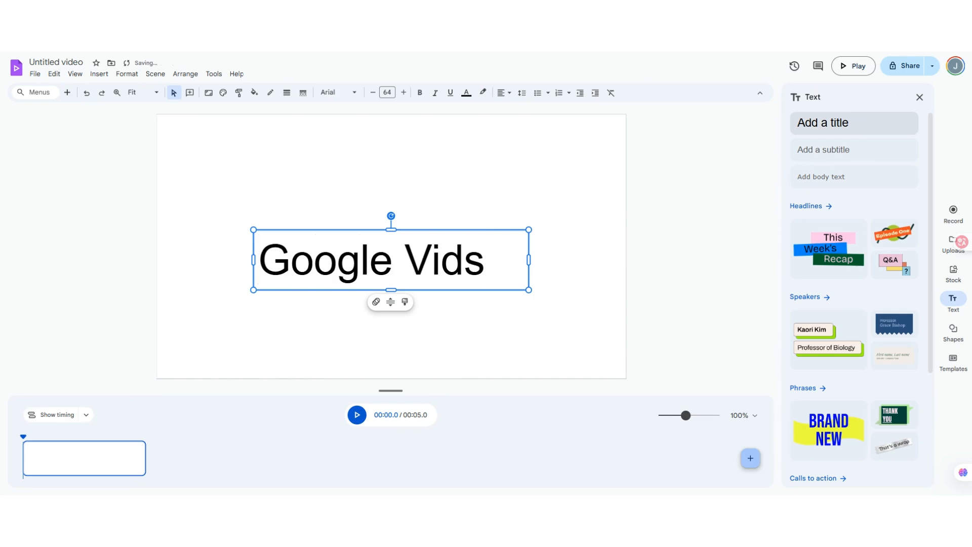
text(-)
key(BackSpace)
text(: F)
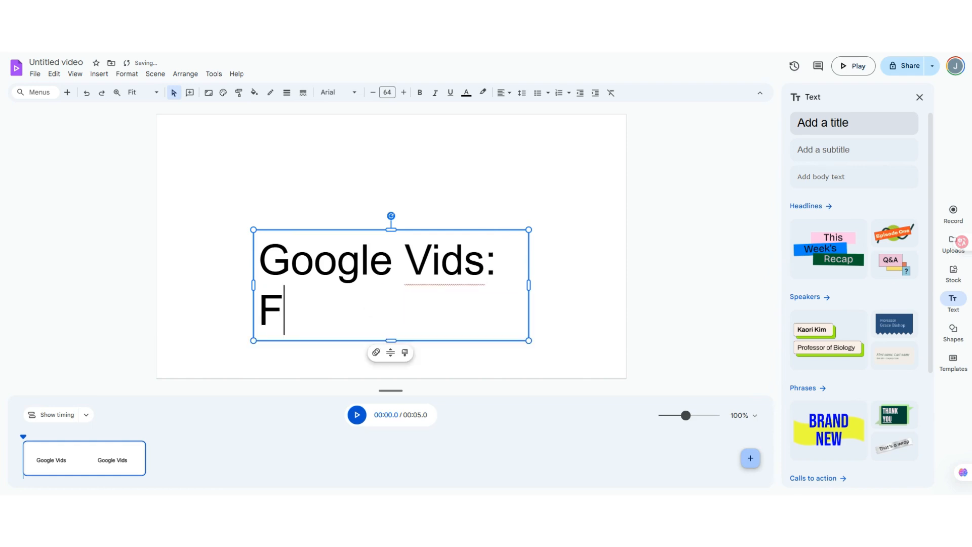
text(rom Sc)
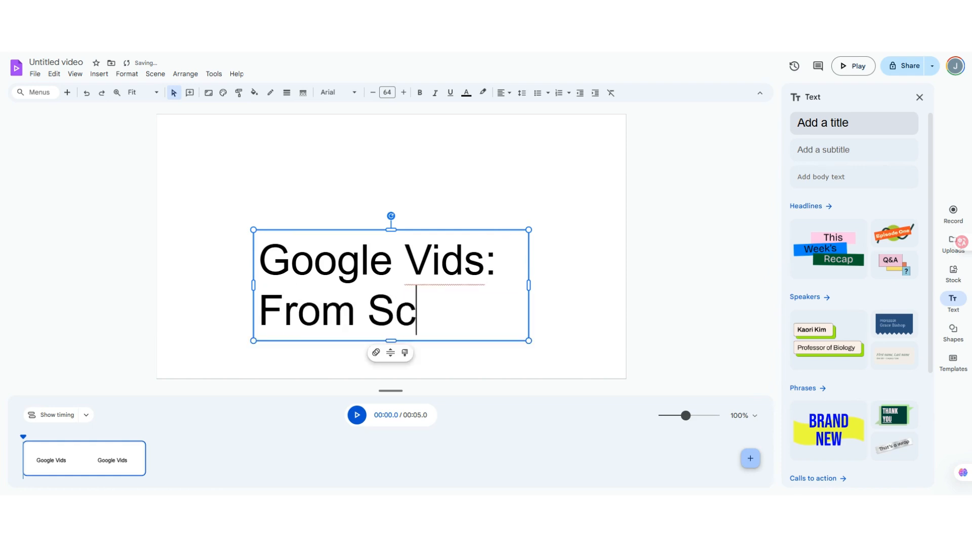
text(atch)
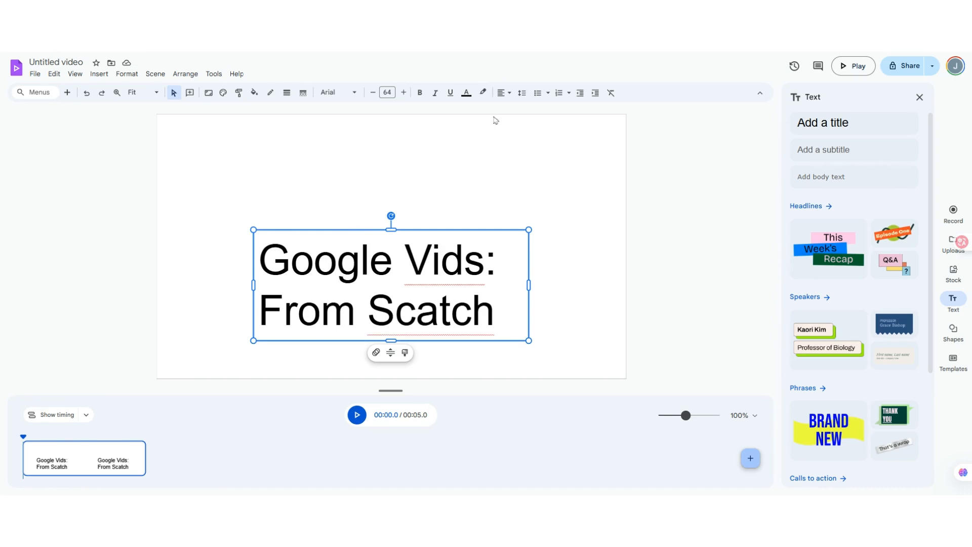
- Center the title text box horizontally on the scene
click(190, 75)
mouse_move(261, 142)
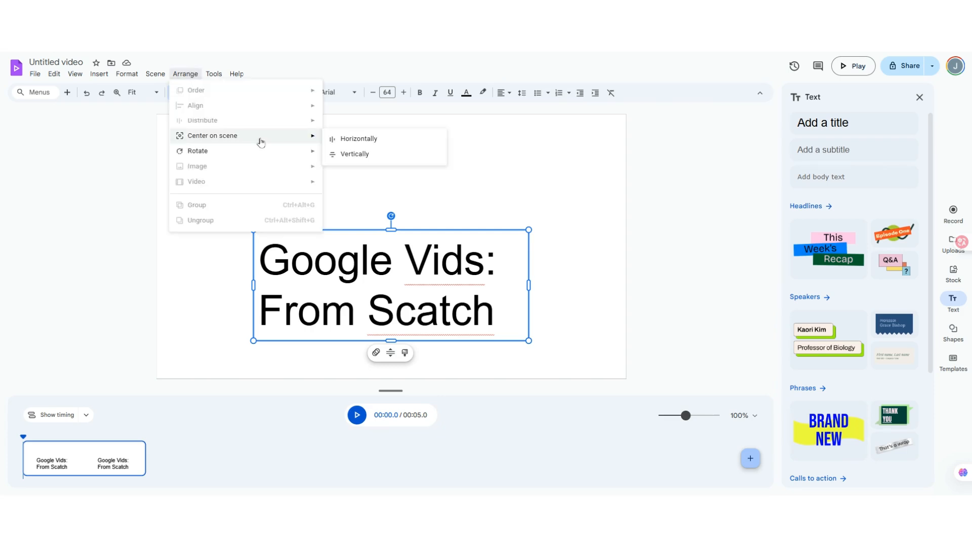
click(368, 140)
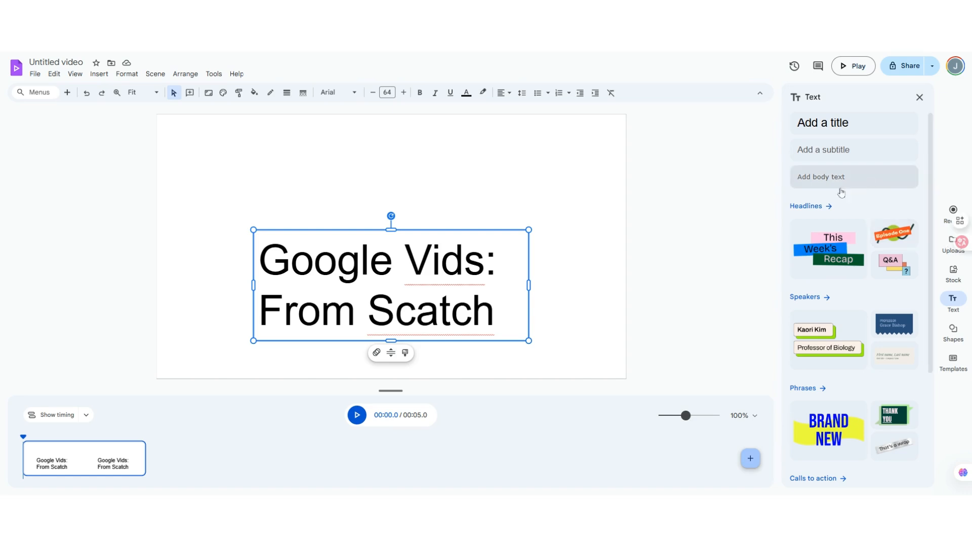
- Add a subtitle box at the title's lower edge and replace its placeholder with "Live- Hands-On"
click(842, 151)
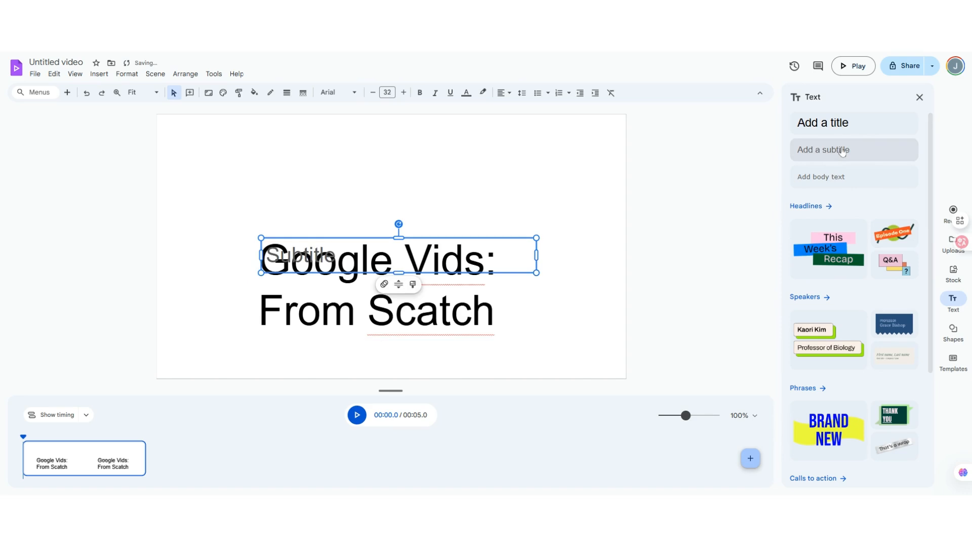
drag(400, 241, 405, 327)
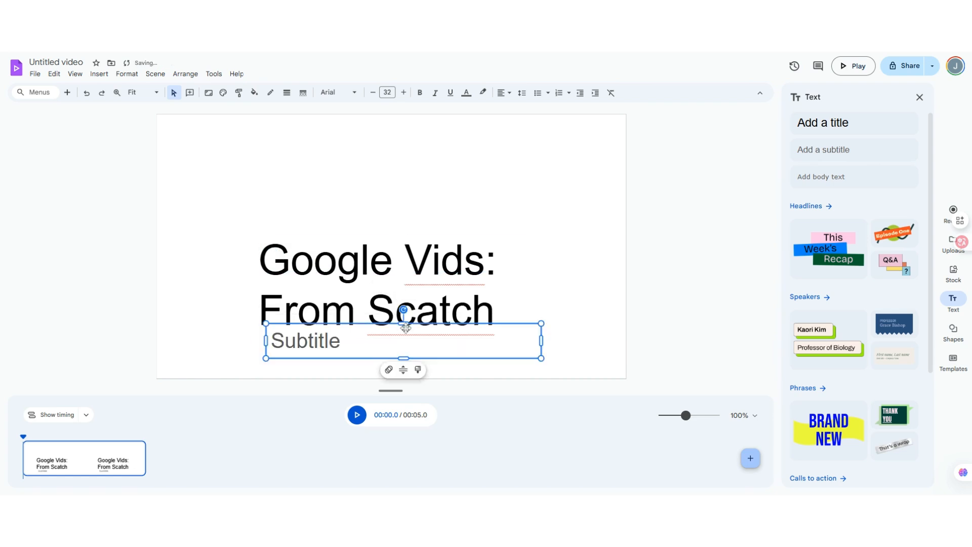
click(331, 344)
drag(358, 344, 226, 347)
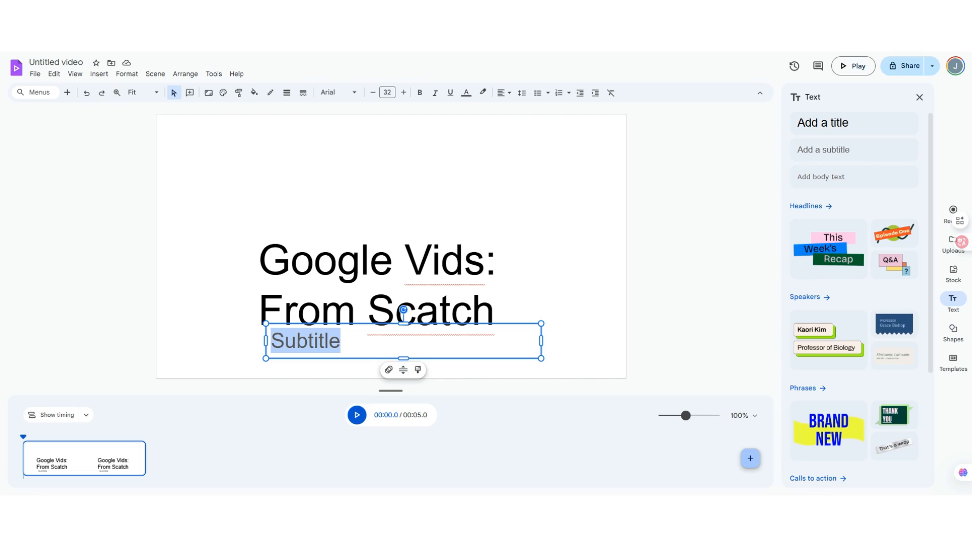
text(Ha)
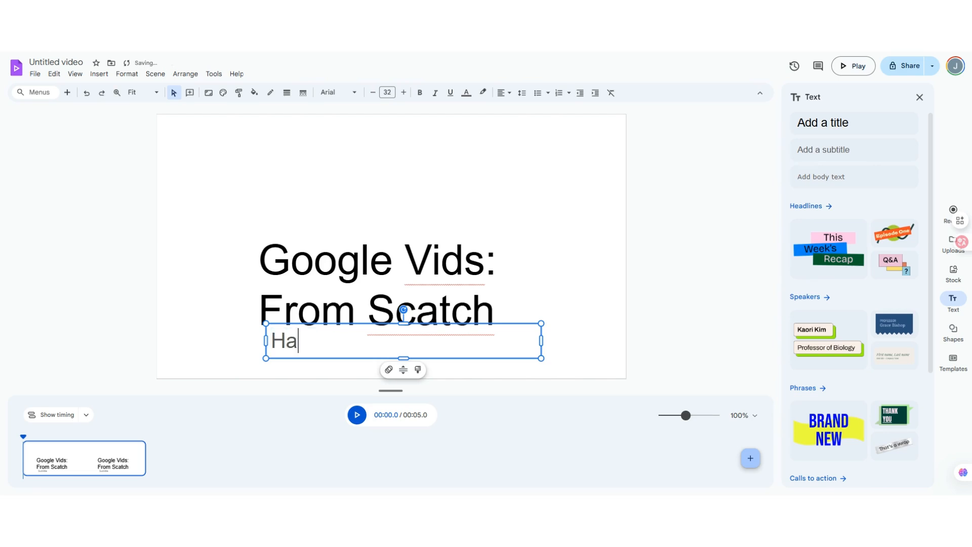
text(nds-)
key(BackSpace)
key(BackSpace)
key(BackSpace)
key(BackSpace)
key(BackSpace)
key(BackSpace)
text(Live- Hand)
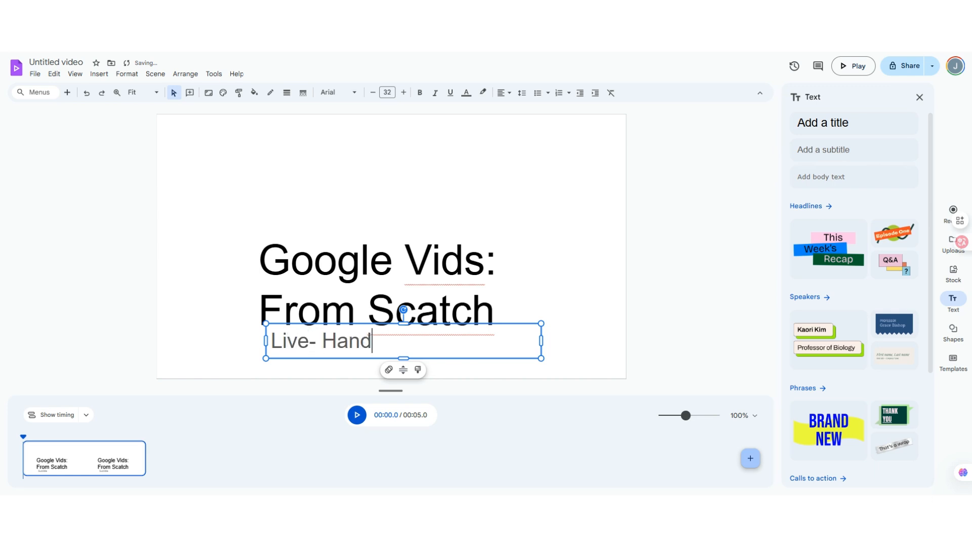
text(s-On)
- Replace the dash after "Live" in the subtitle with a colon so it reads "Live: Hands-On"
click(320, 341)
key(BackSpace)
key(BackSpace)
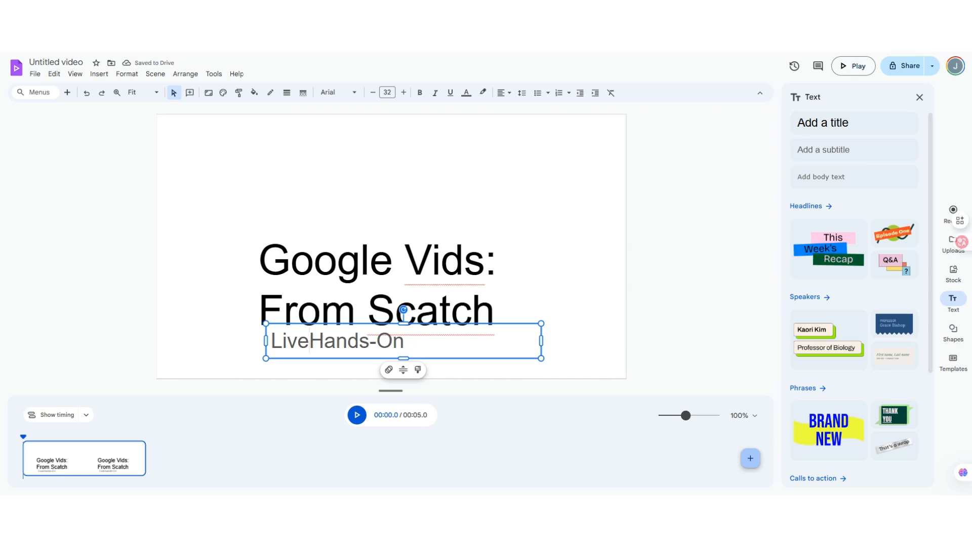
text(:)
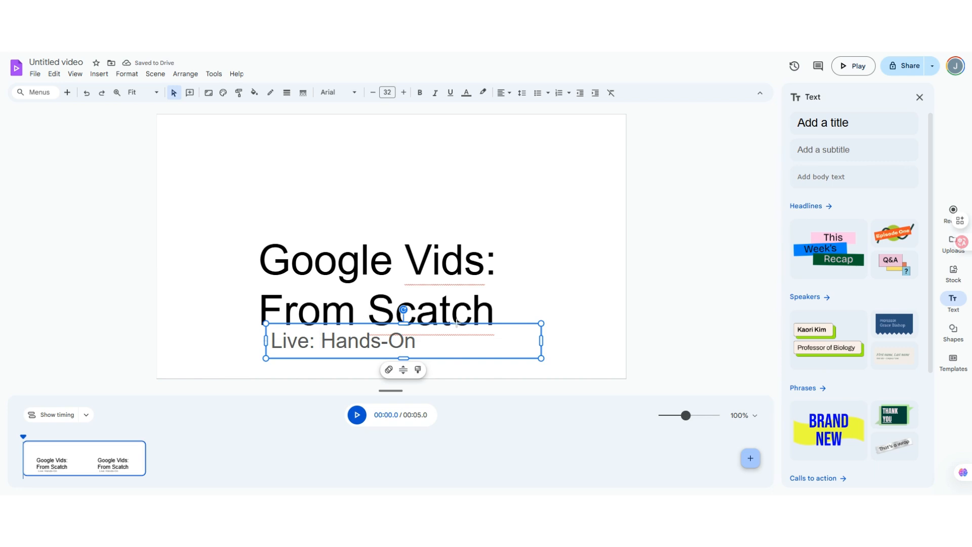
- Set the text color of the whole "Live: Hands-On" subtitle to dark blue
drag(448, 343, 250, 427)
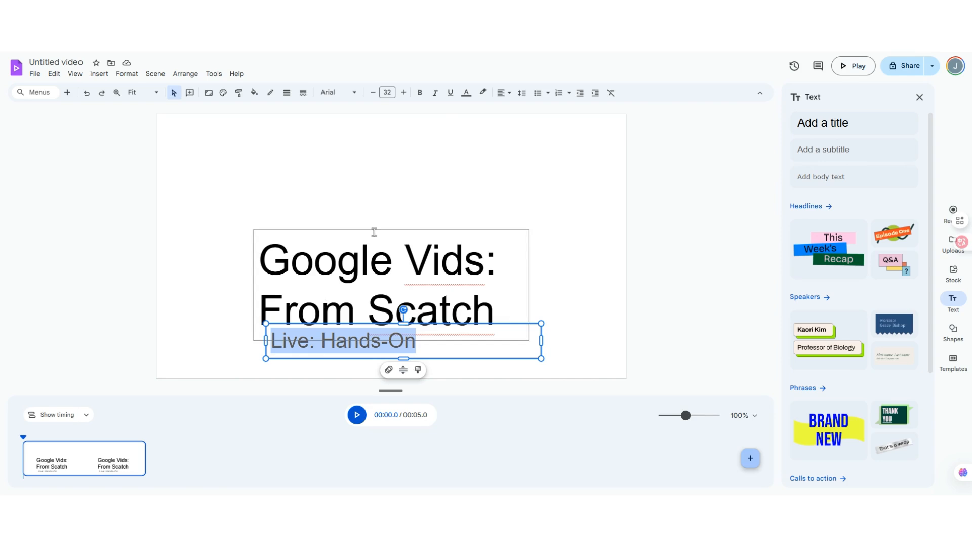
click(466, 95)
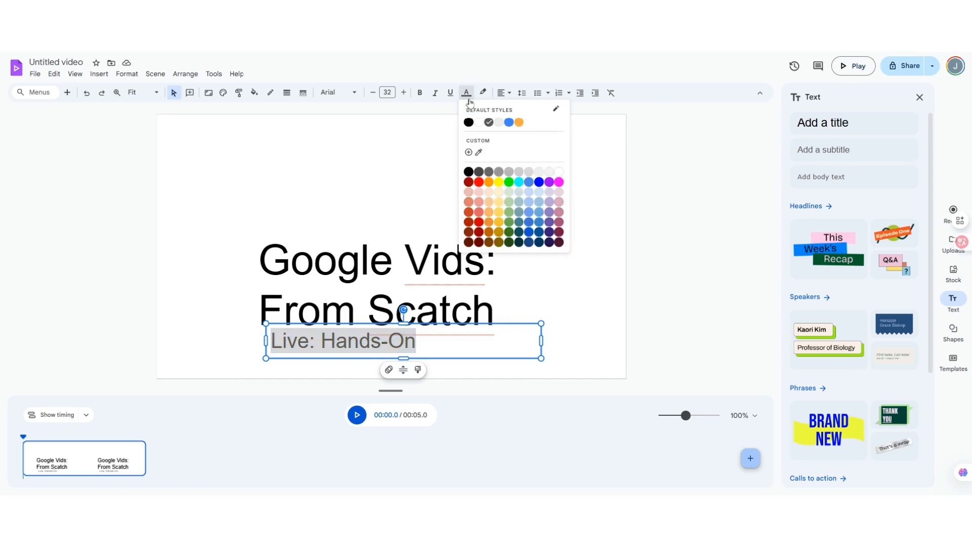
click(528, 184)
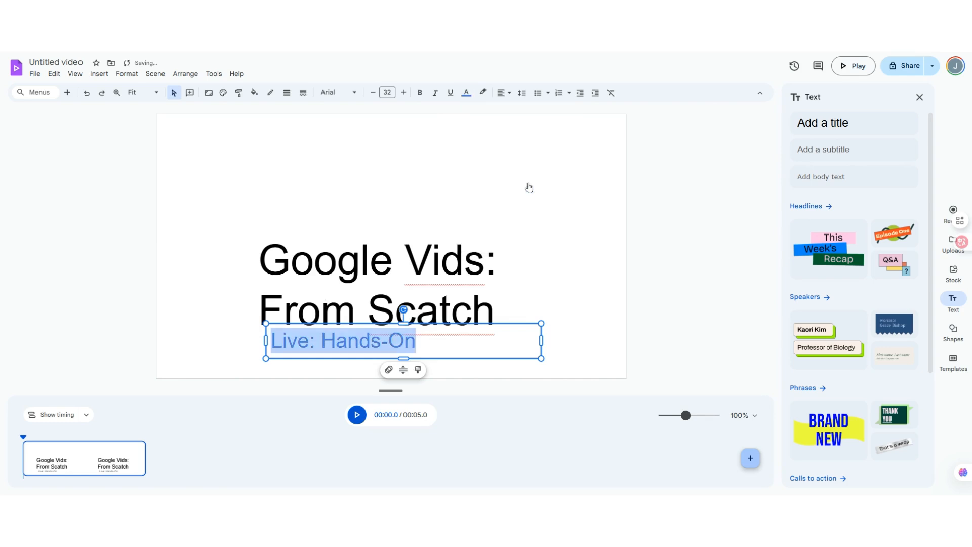
click(465, 94)
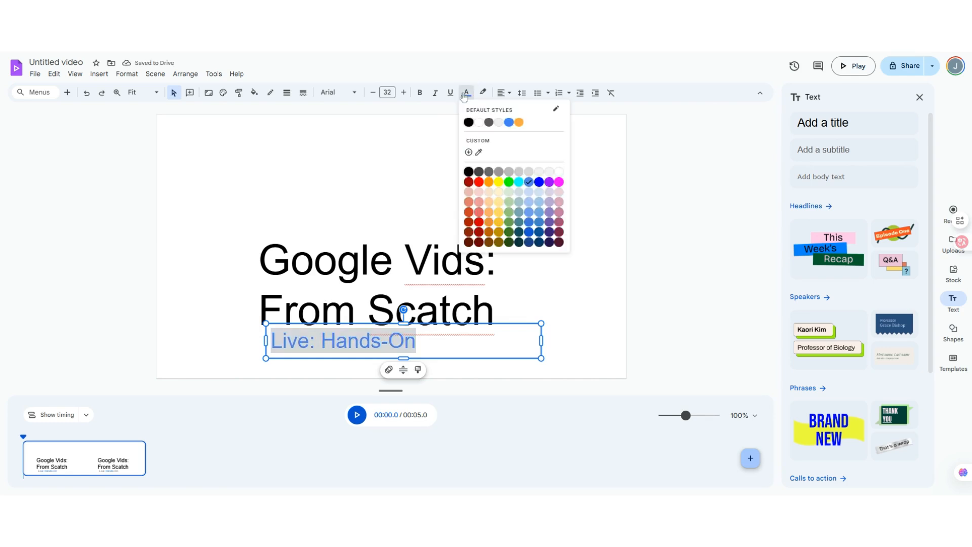
click(541, 243)
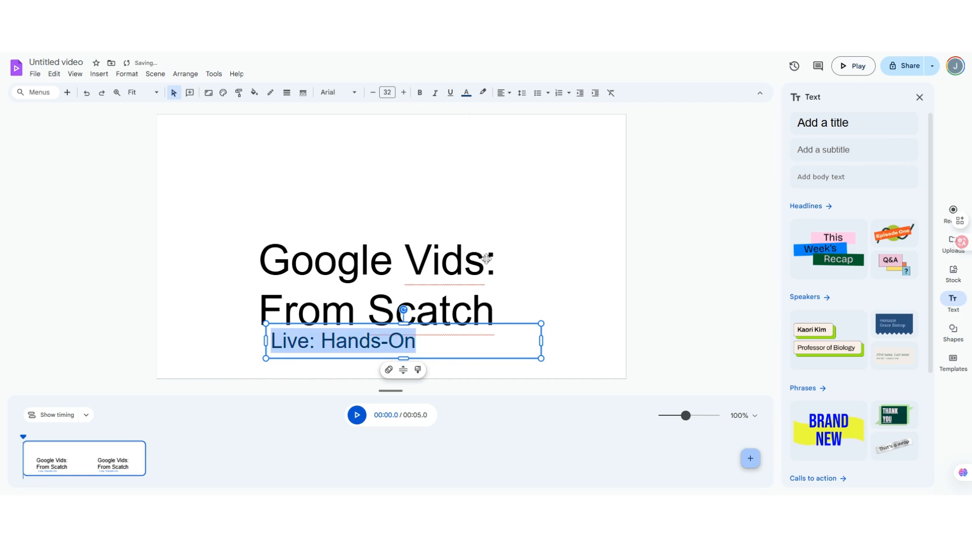
- Set the whole title's text color to the blue from the default styles
click(389, 281)
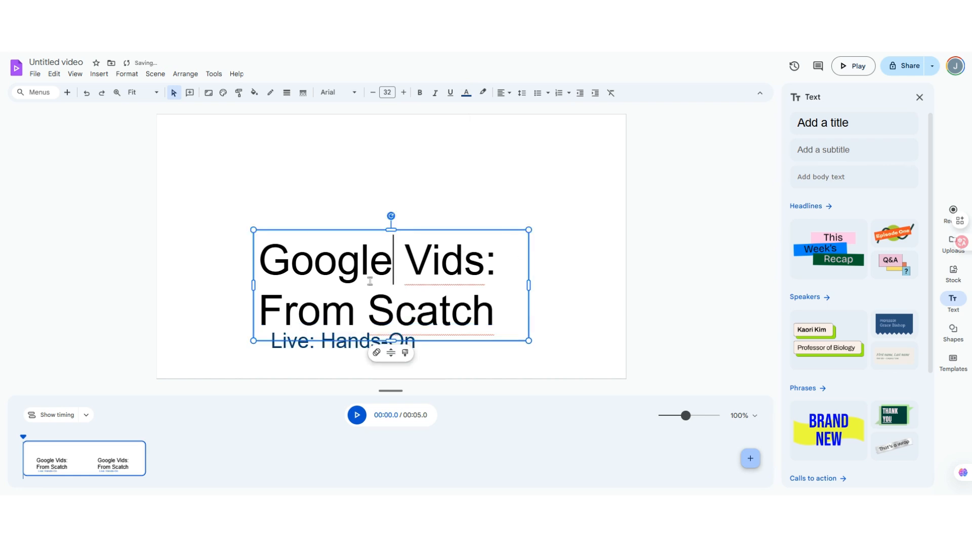
click(250, 262)
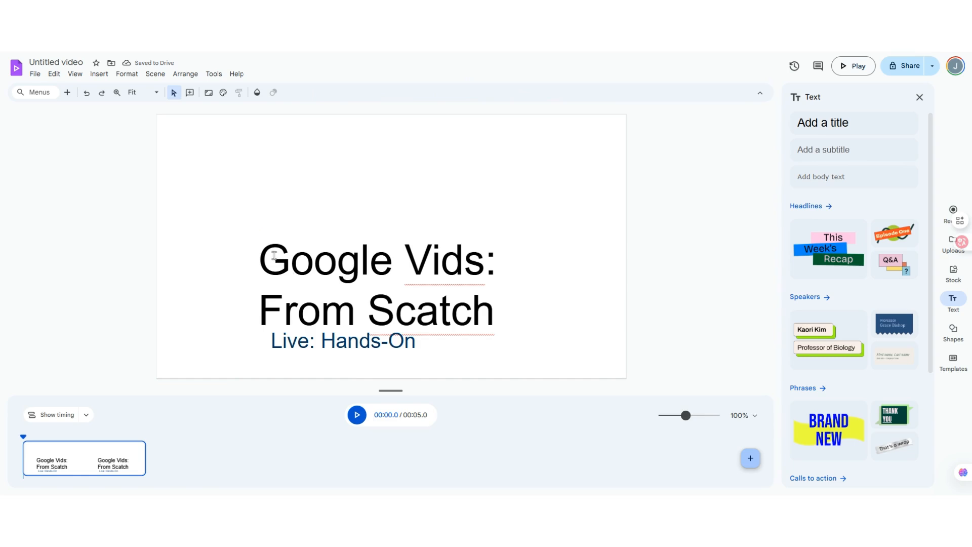
click(274, 255)
drag(274, 255, 499, 302)
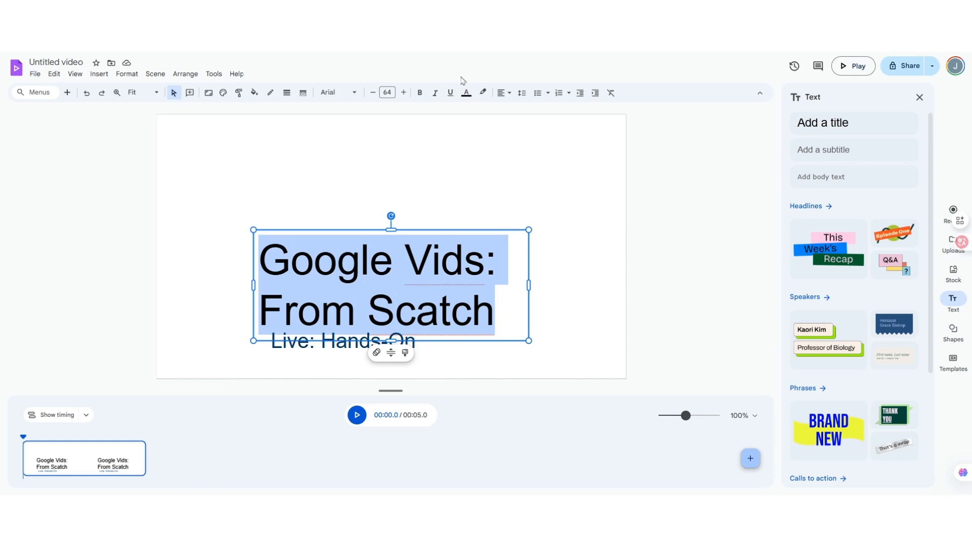
click(470, 96)
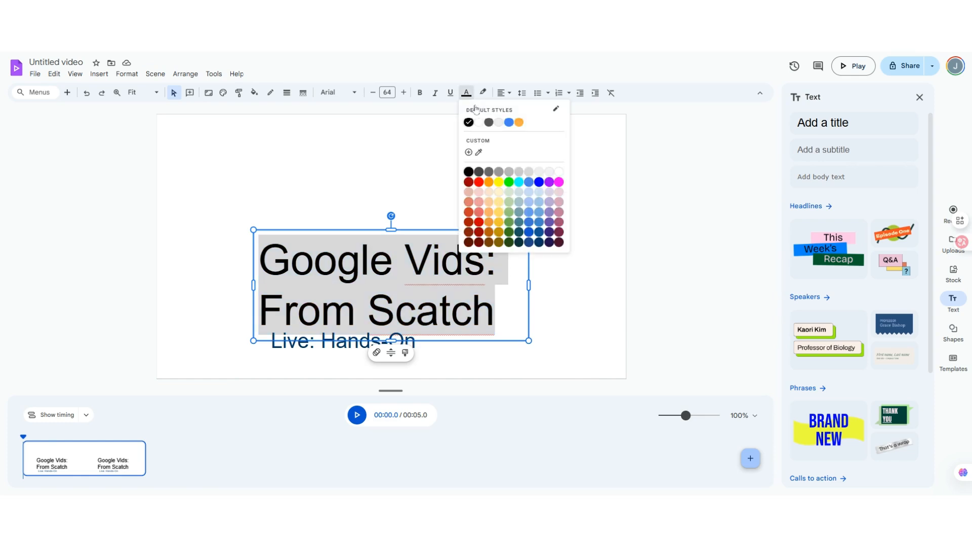
click(508, 122)
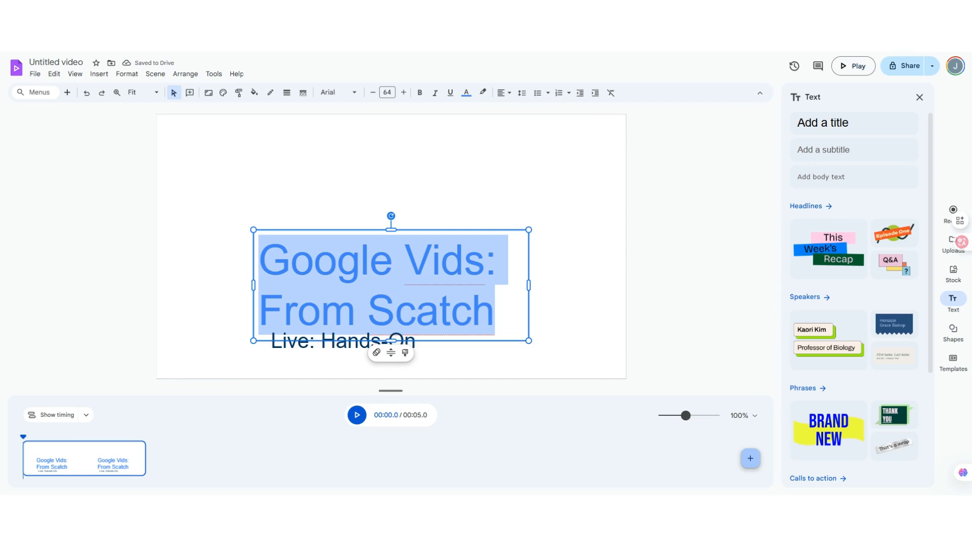
click(497, 165)
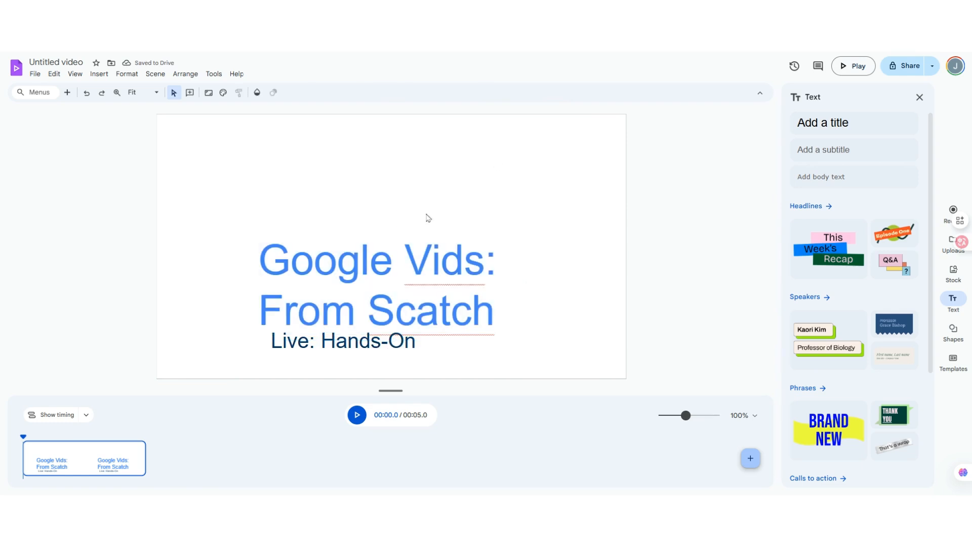
- Shift the subtitle box slightly left so its text lines up with the title's left edge
click(339, 267)
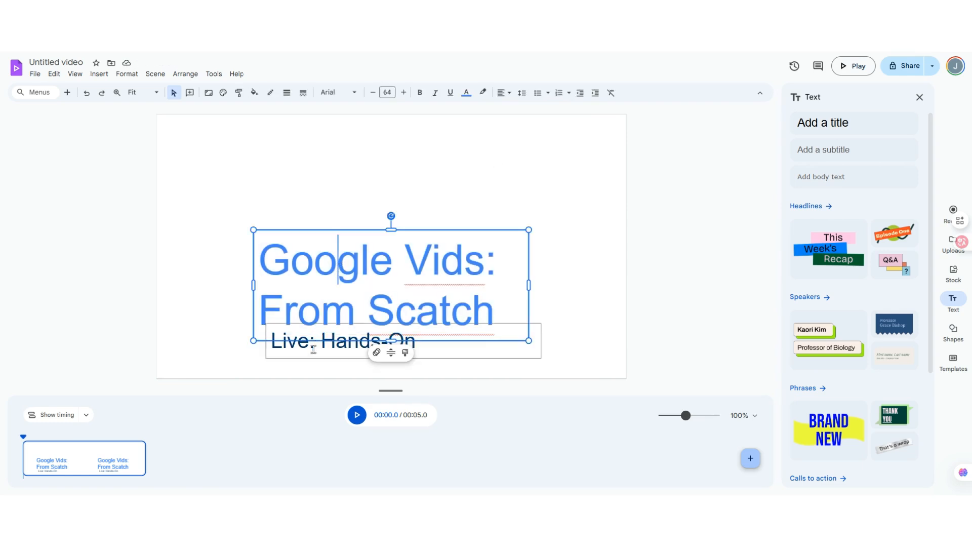
drag(315, 343, 287, 352)
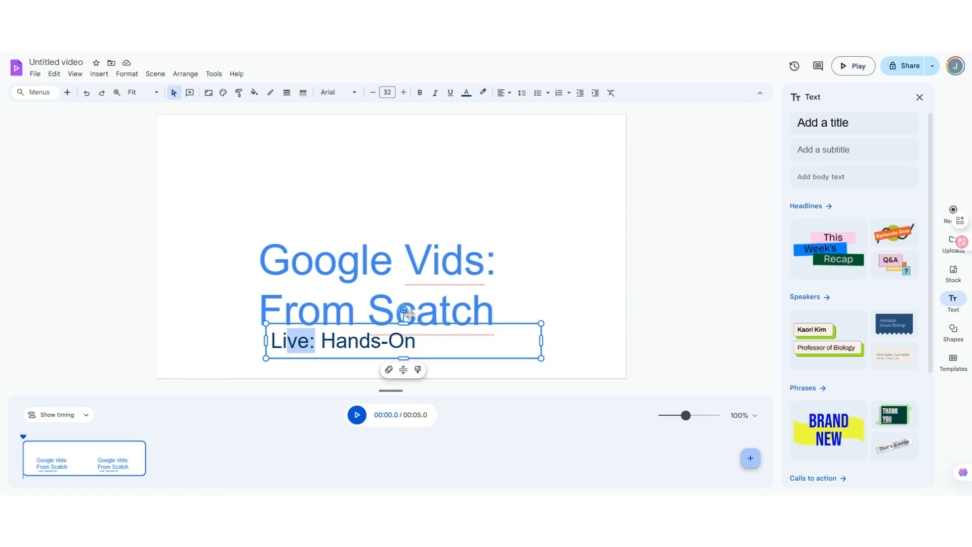
drag(513, 326, 504, 323)
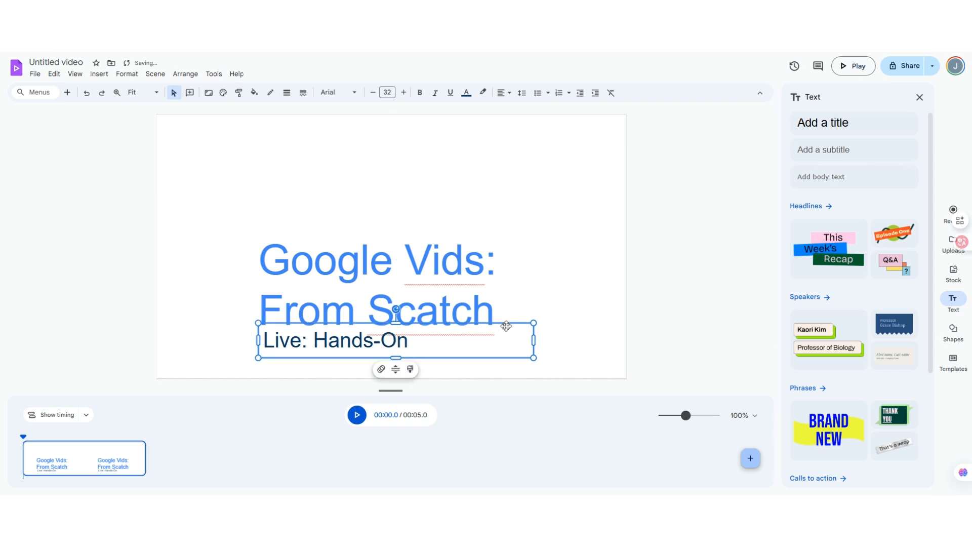
click(584, 283)
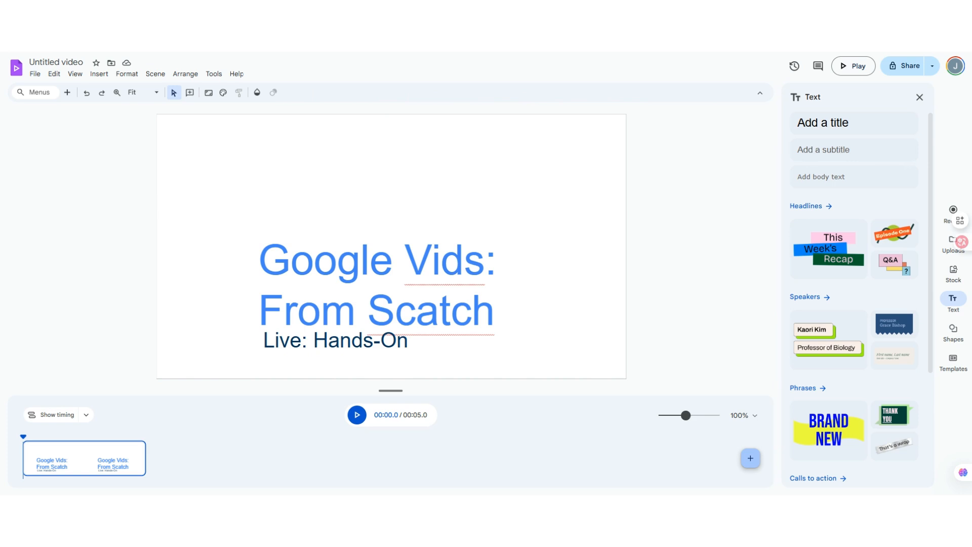
- Search the stock and web media library for "google vids icon"
click(97, 75)
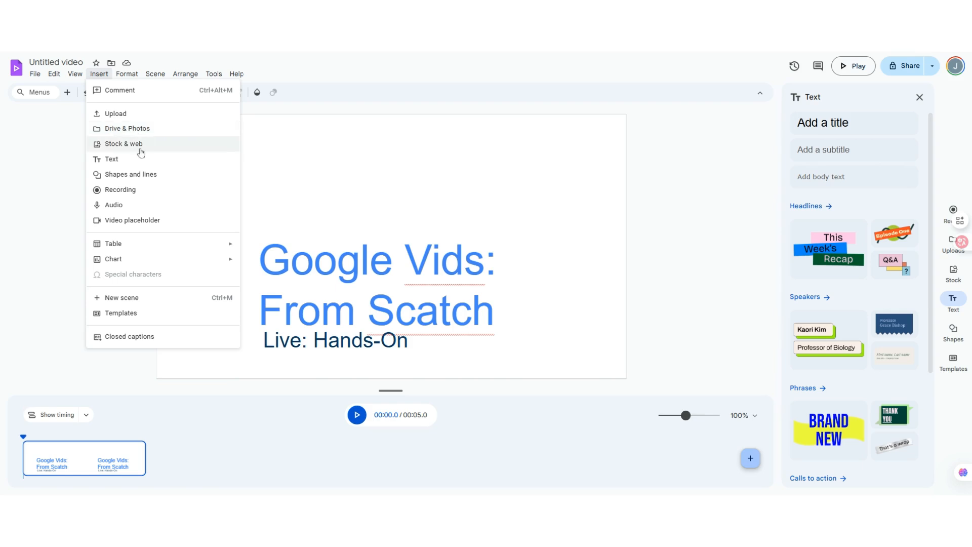
click(141, 152)
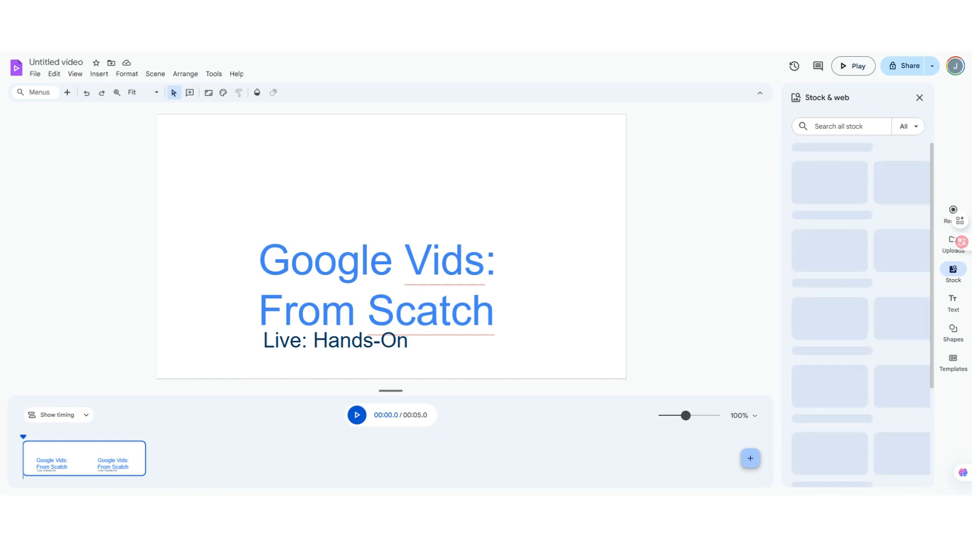
click(830, 127)
text(go)
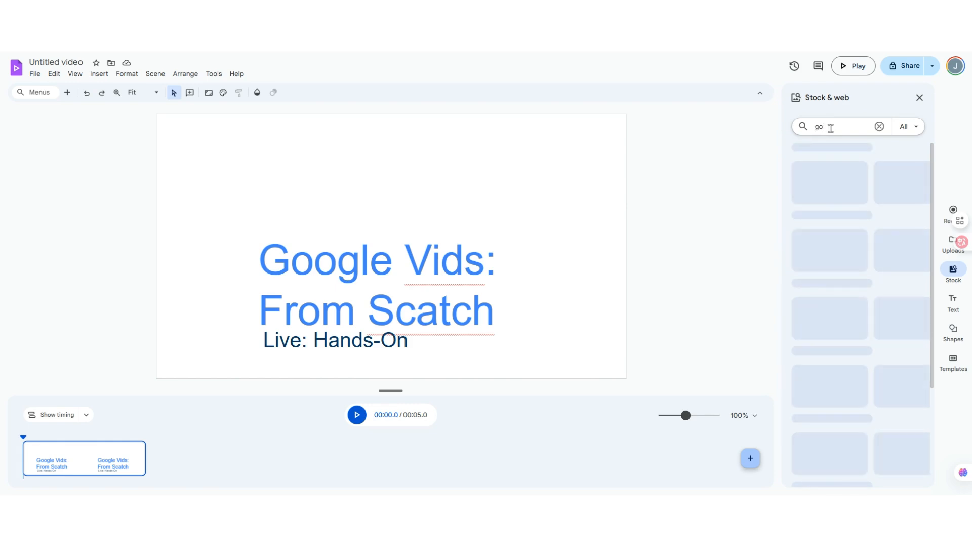
text(ogle vids)
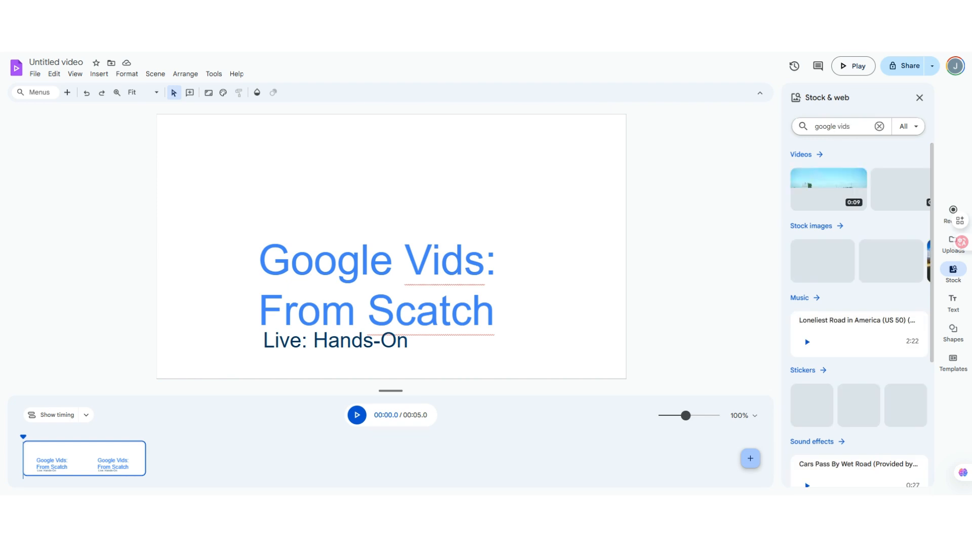
text( ic)
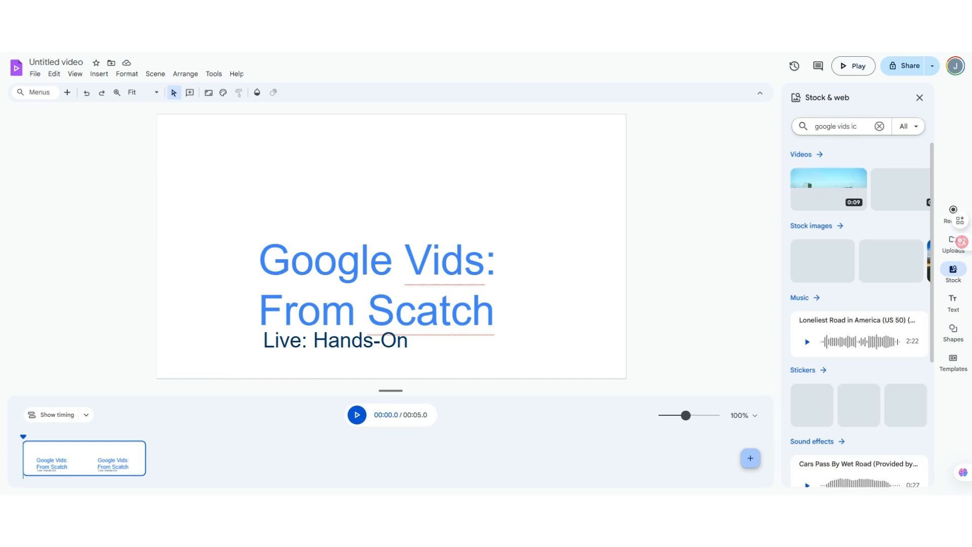
text(on)
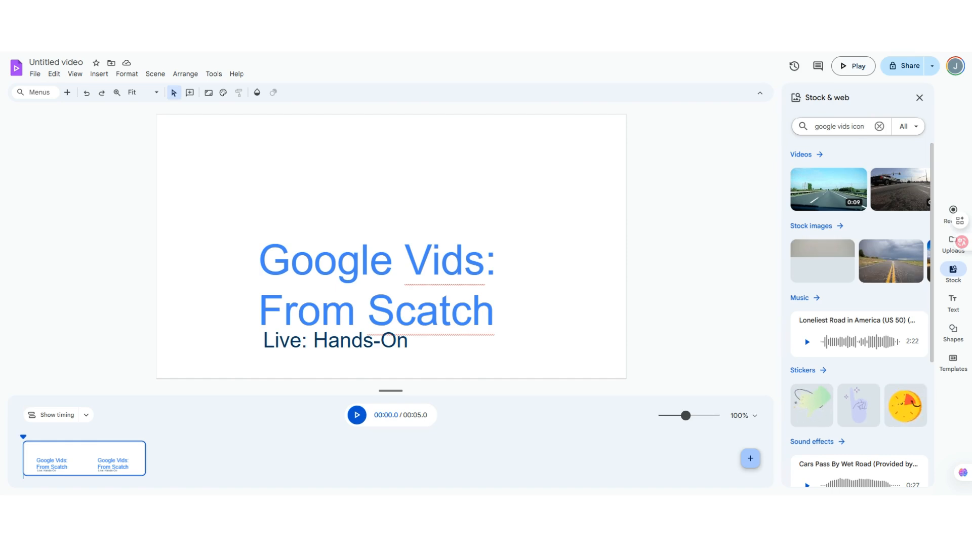
- Shorten the stock media search to "google vids" and run it
key(BackSpace)
key(BackSpace)
key(BackSpace)
key(BackSpace)
key(BackSpace)
key(Return)
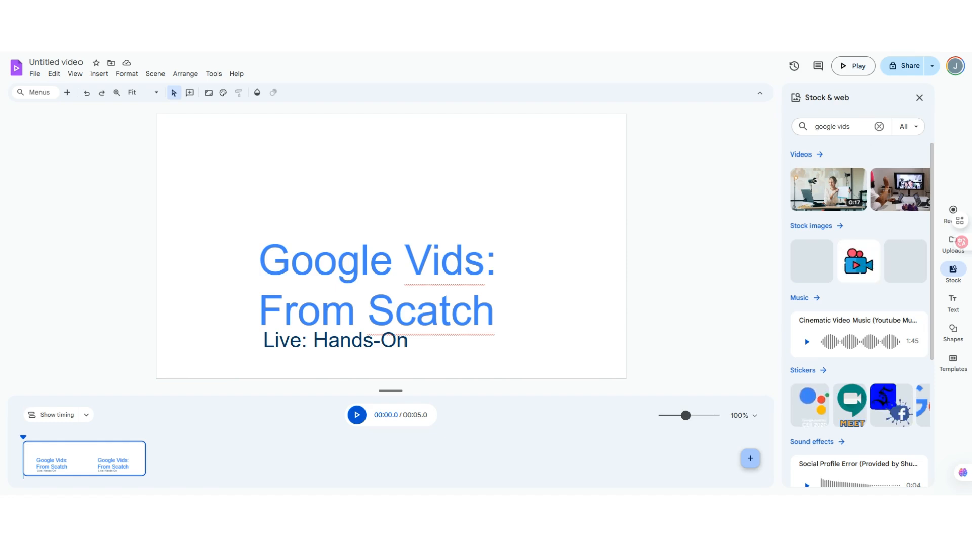
- Insert the blue movie camera with red reels from the stock images and place it just right of the title
click(811, 225)
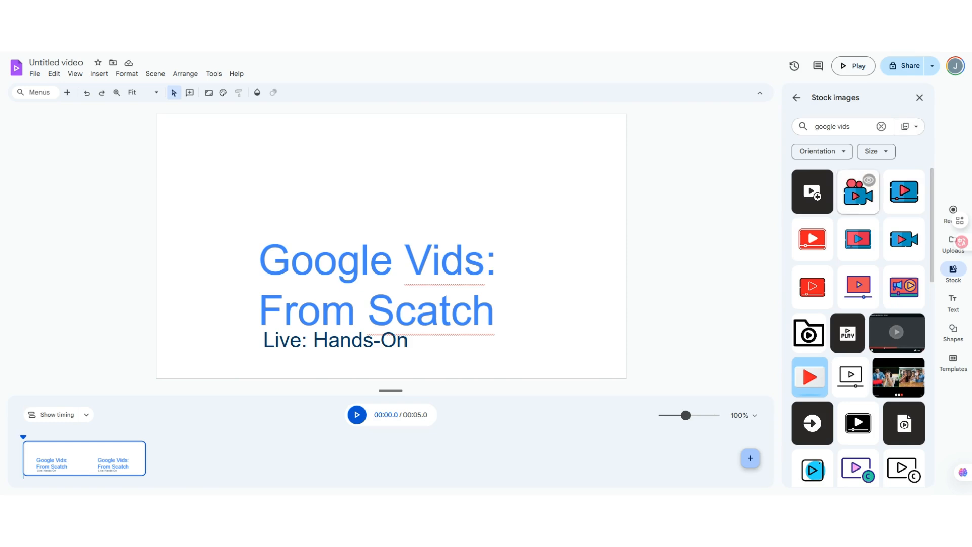
click(869, 180)
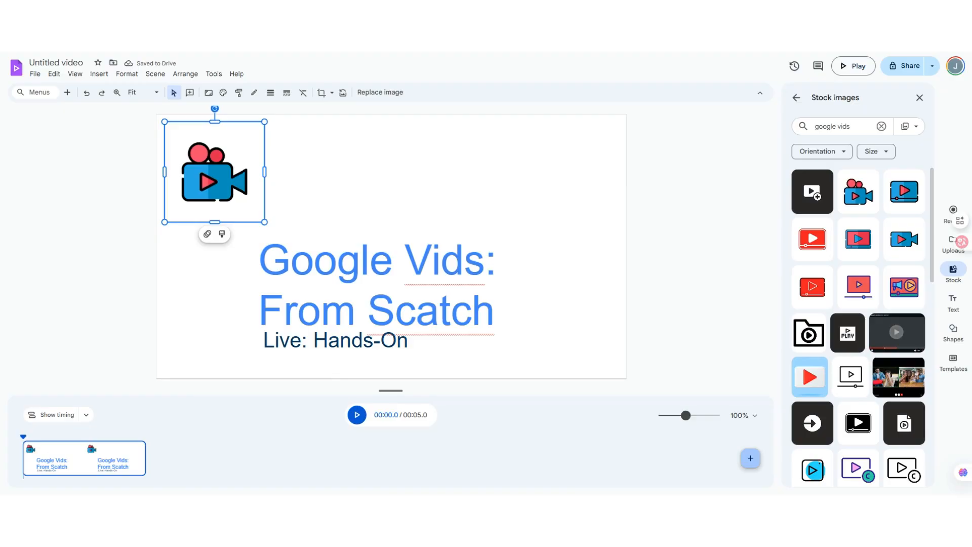
drag(214, 171, 555, 299)
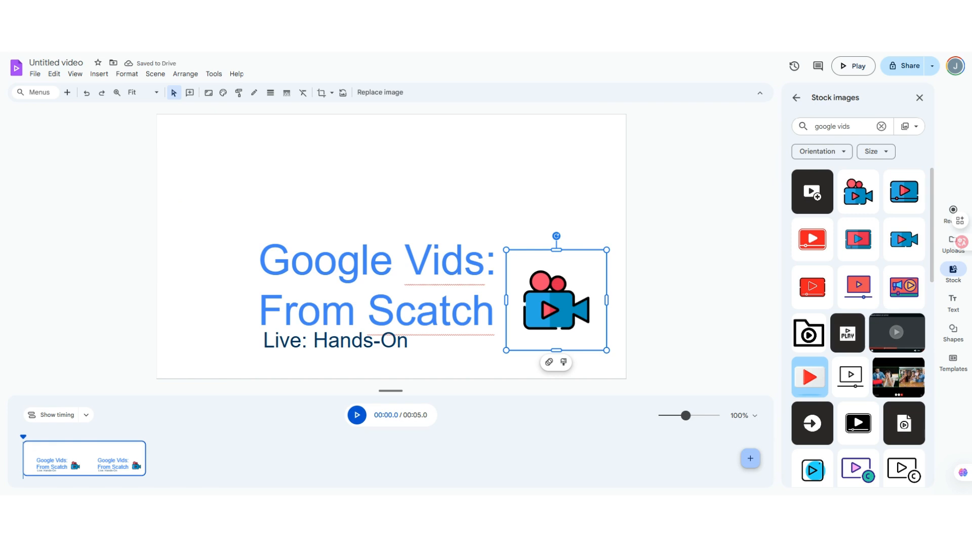
key(Escape)
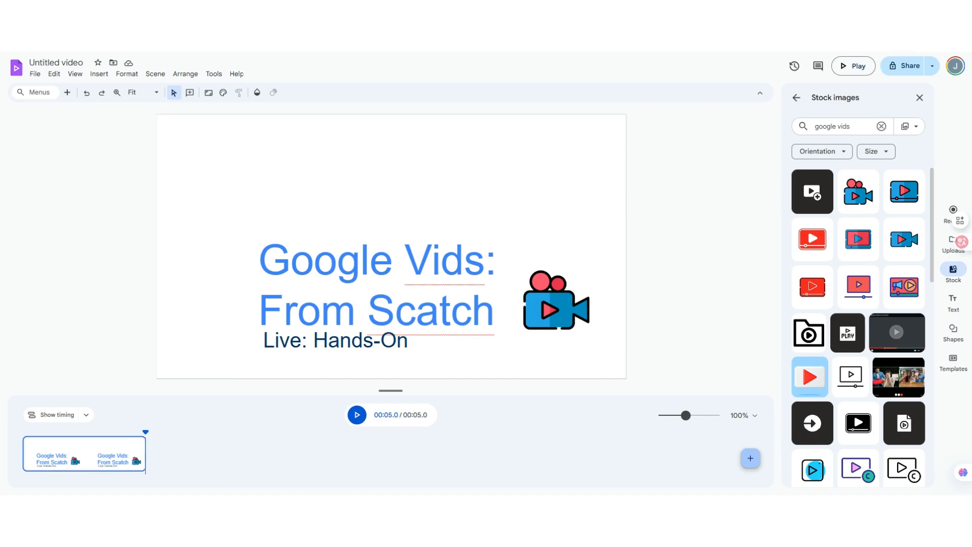
- Add a second scene after the title scene and insert a circular video placeholder in it
click(750, 458)
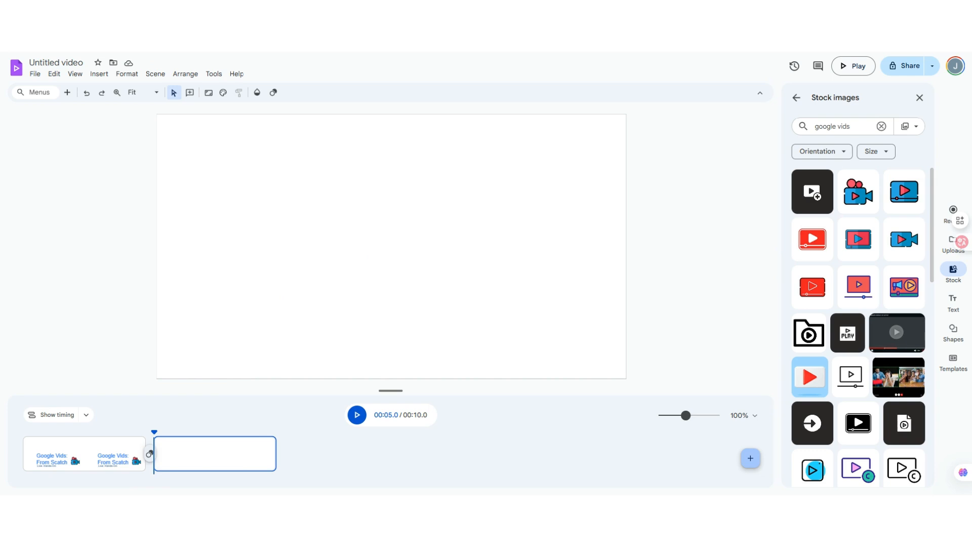
key(alt+i)
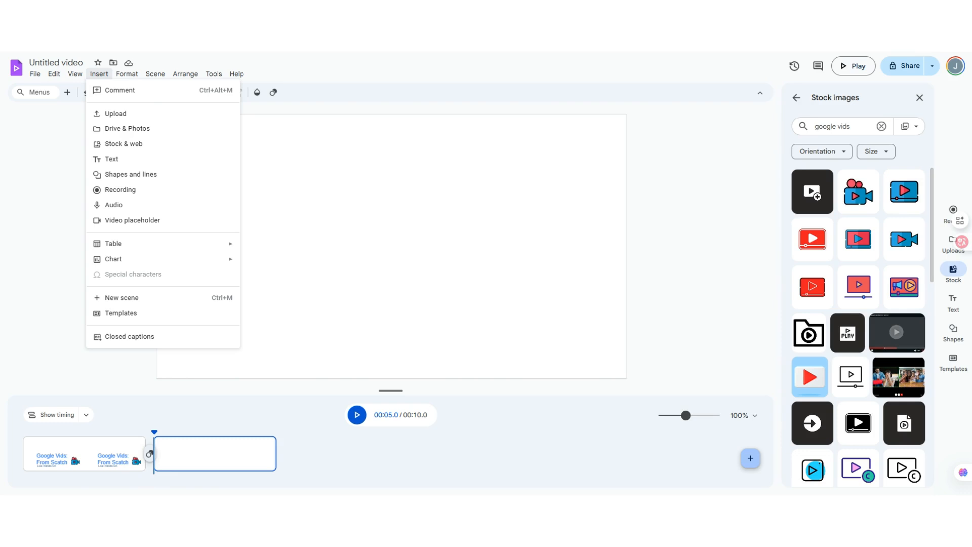
click(132, 220)
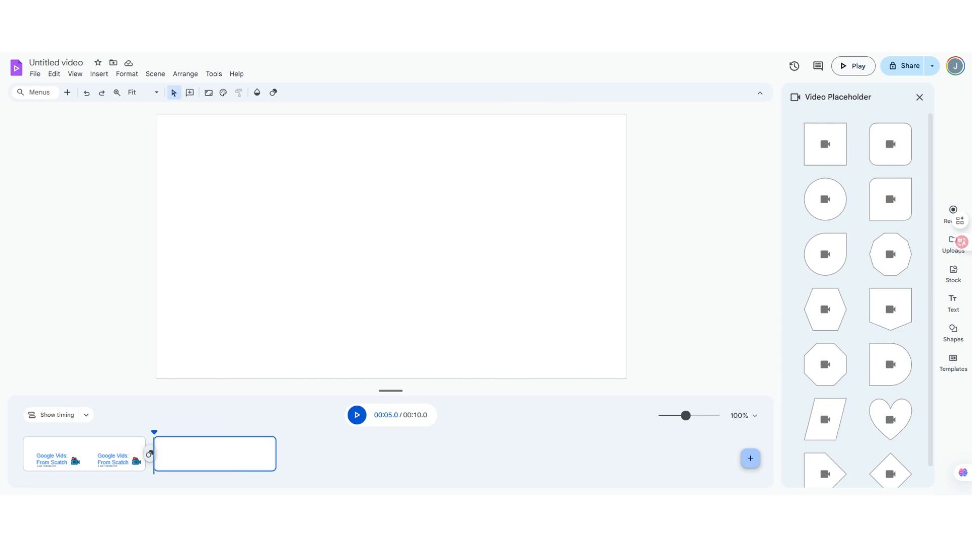
scroll(858, 302, down, 1)
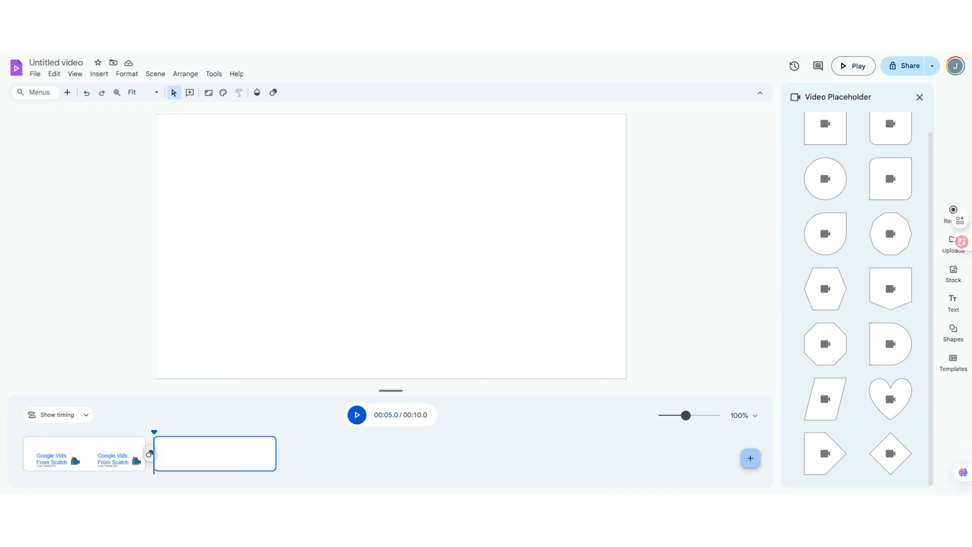
click(825, 178)
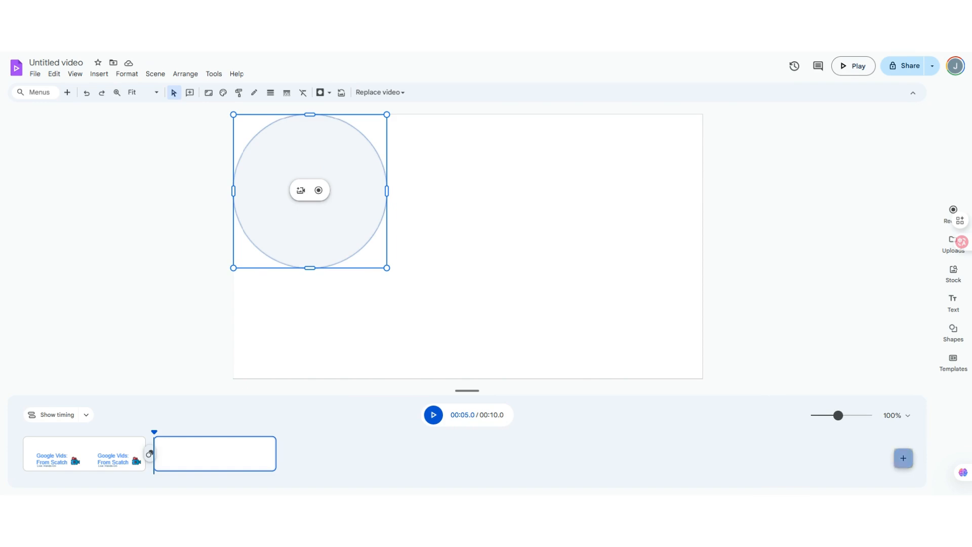
- Add a third blank scene after the video placeholder scene and browse the available templates without applying one
click(903, 458)
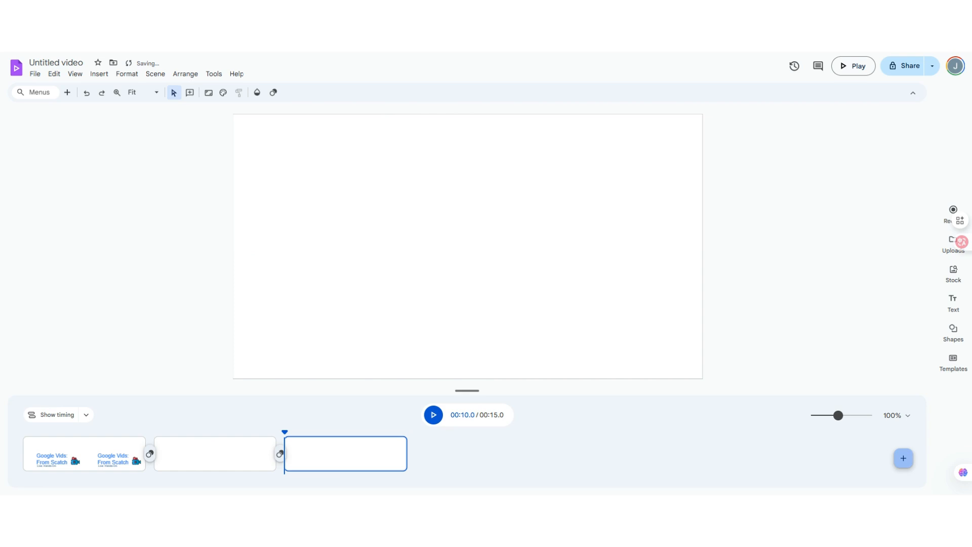
click(953, 362)
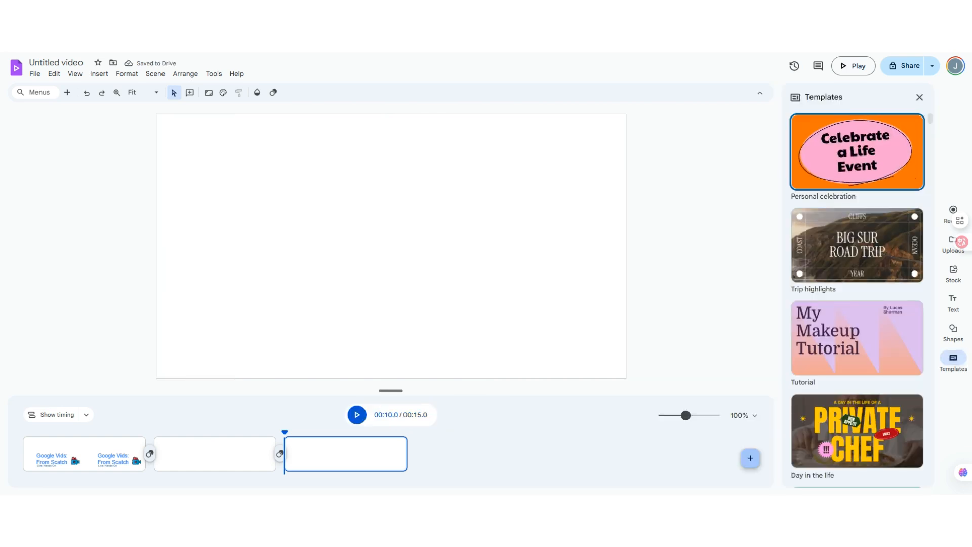
scroll(857, 299, down, 4)
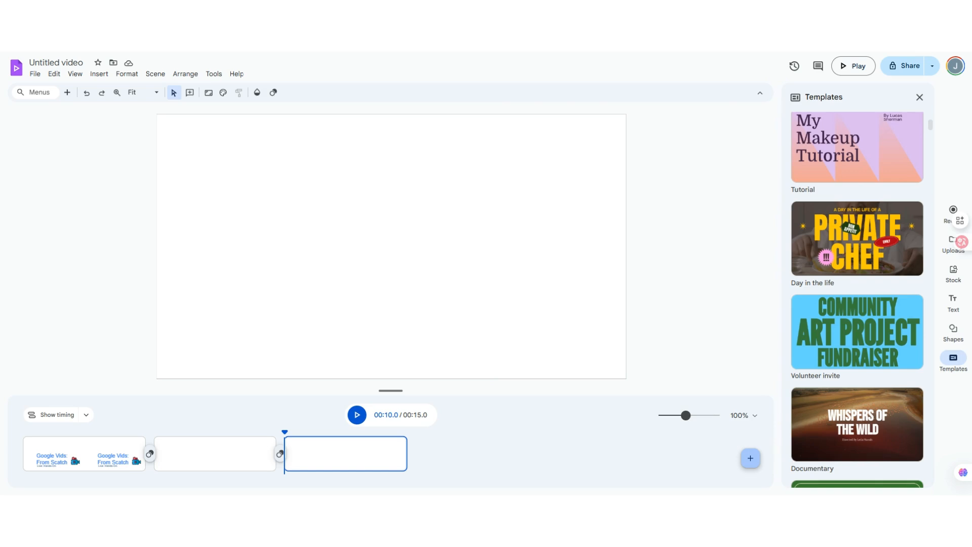
scroll(857, 299, down, 6)
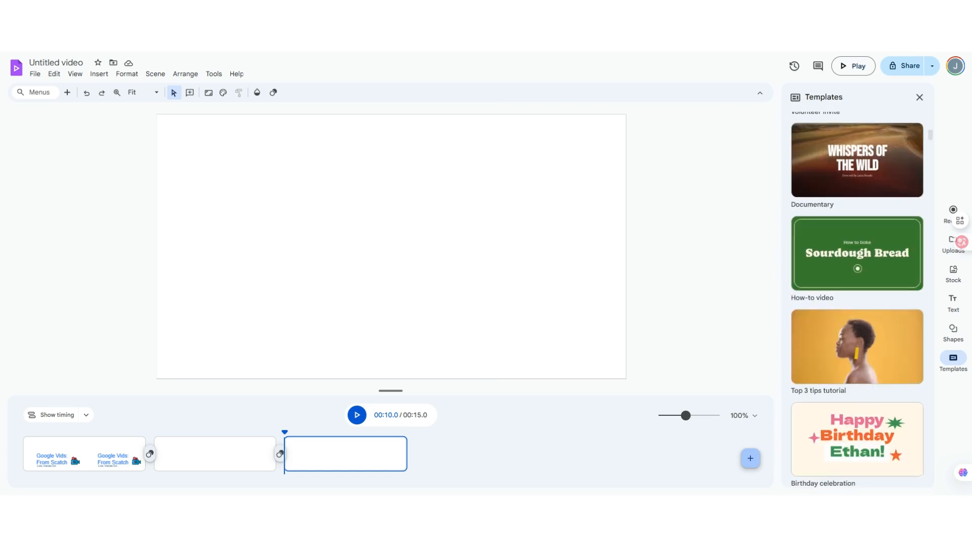
key(Escape)
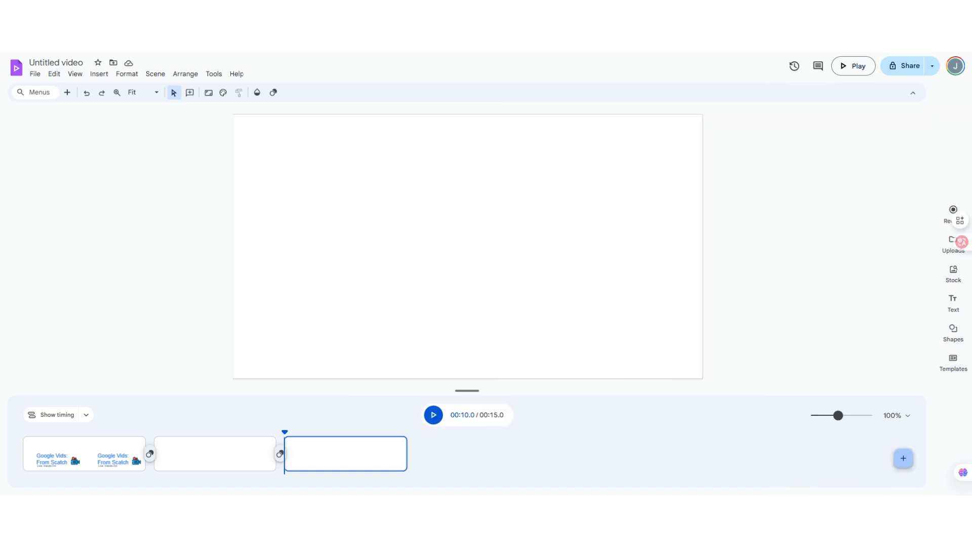